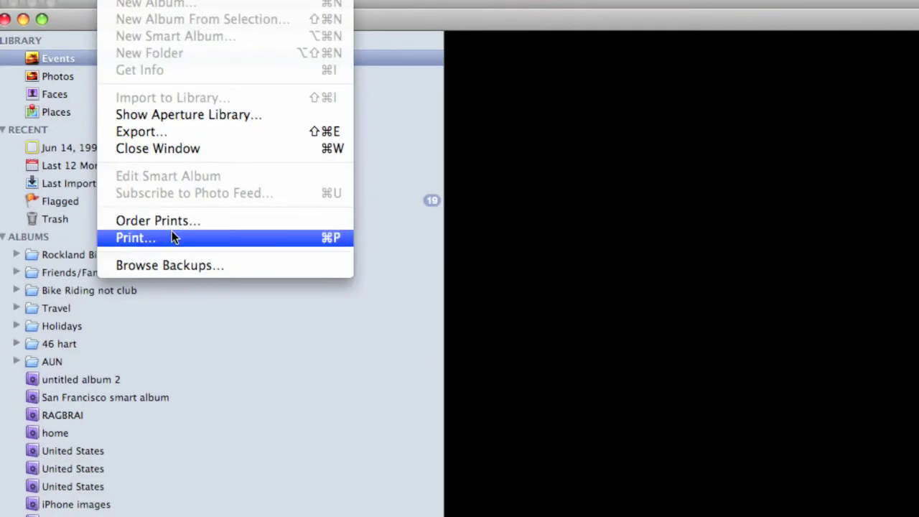
Step: Open the print options for the portrait photo from the File menu
click(172, 234)
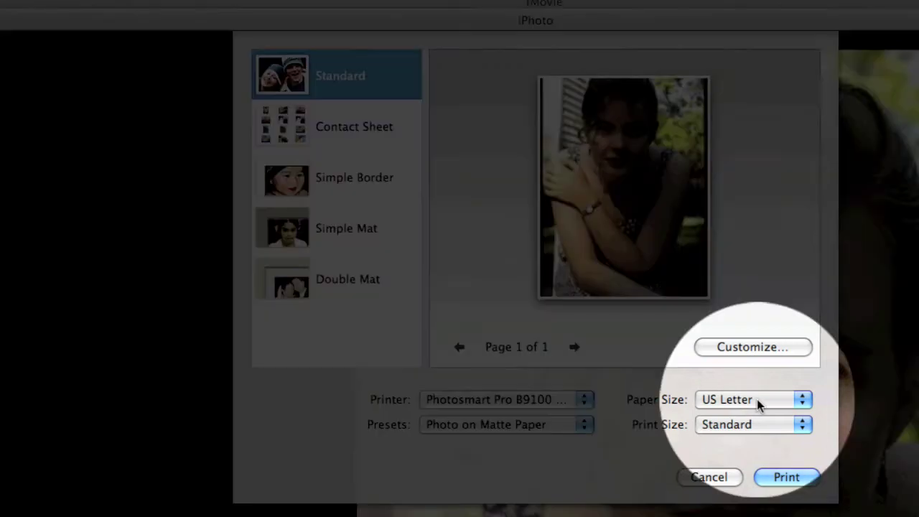
Step: Choose borderless 8.5x11 in. US Letter paper and open the print project for customizing
click(757, 400)
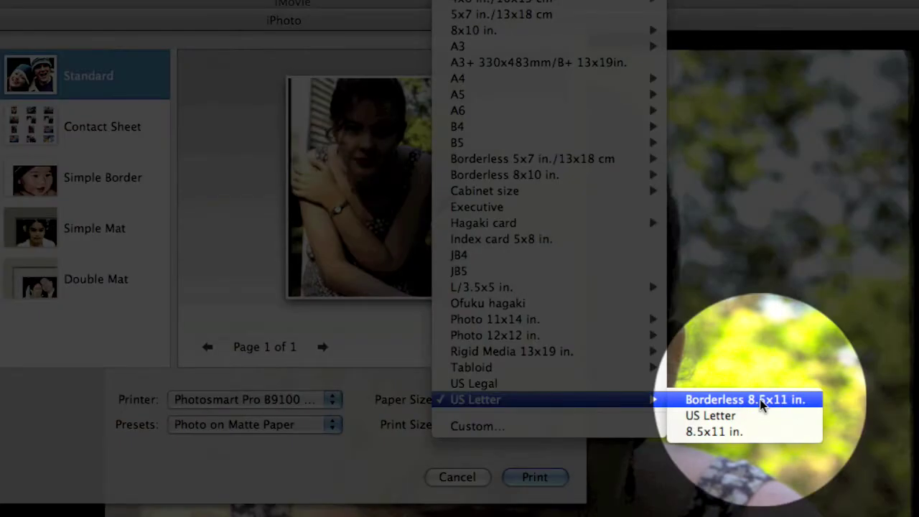
click(760, 399)
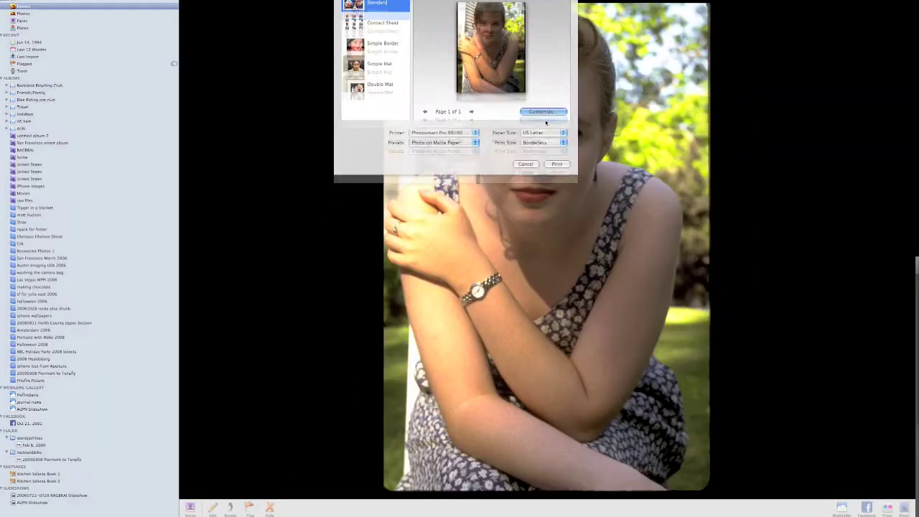
click(733, 329)
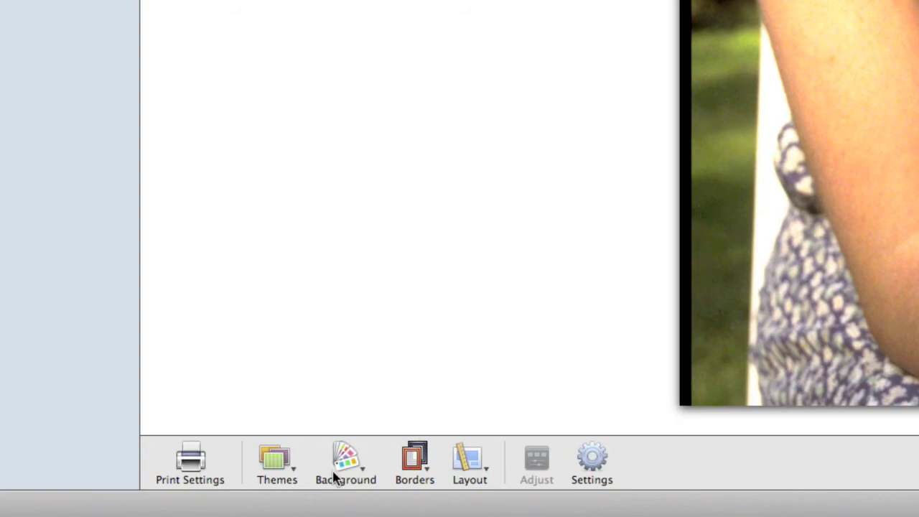
Step: Keep the Standard theme and set the page background to grey swatch 2
click(267, 457)
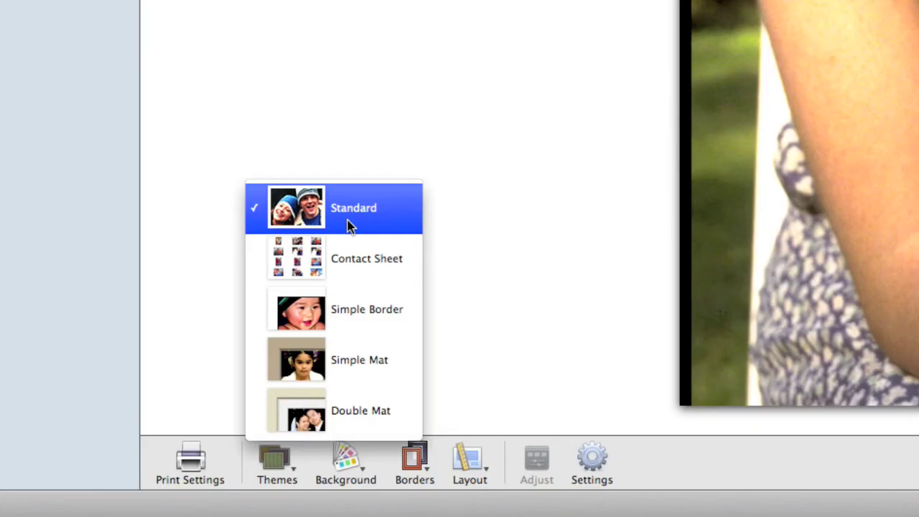
click(350, 224)
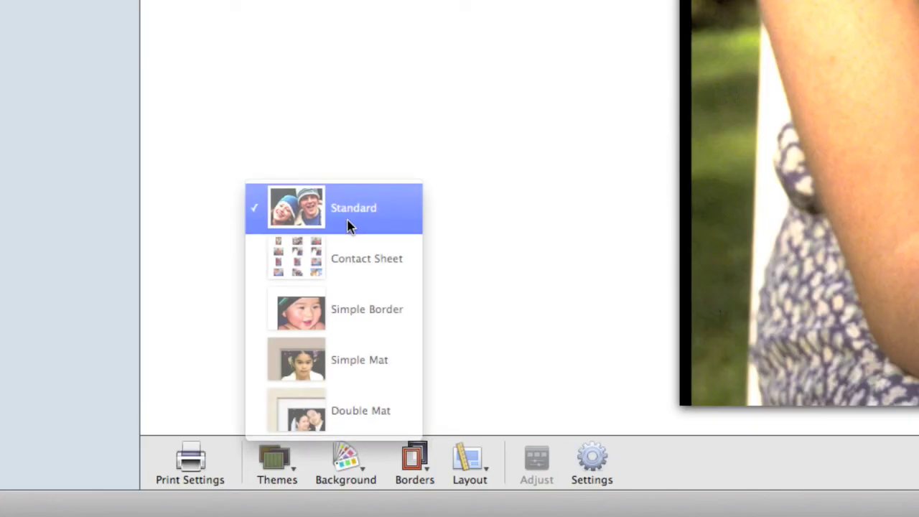
click(346, 459)
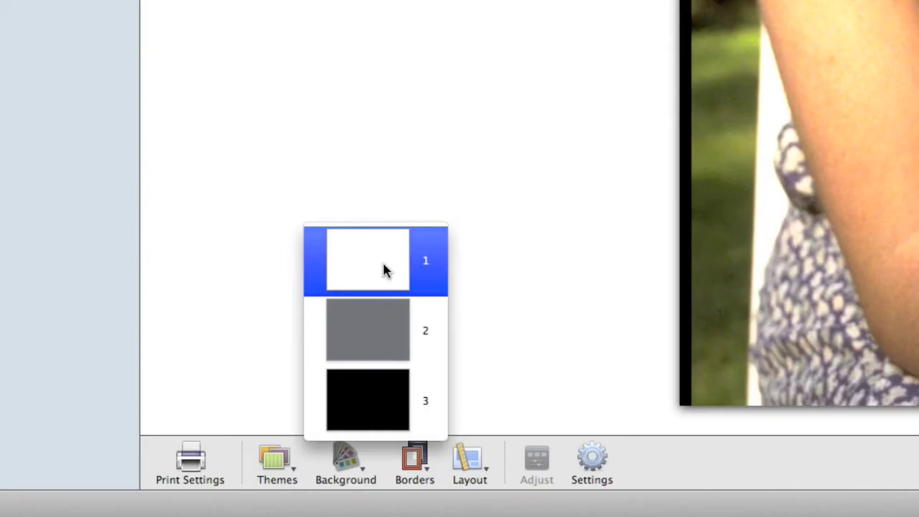
click(386, 314)
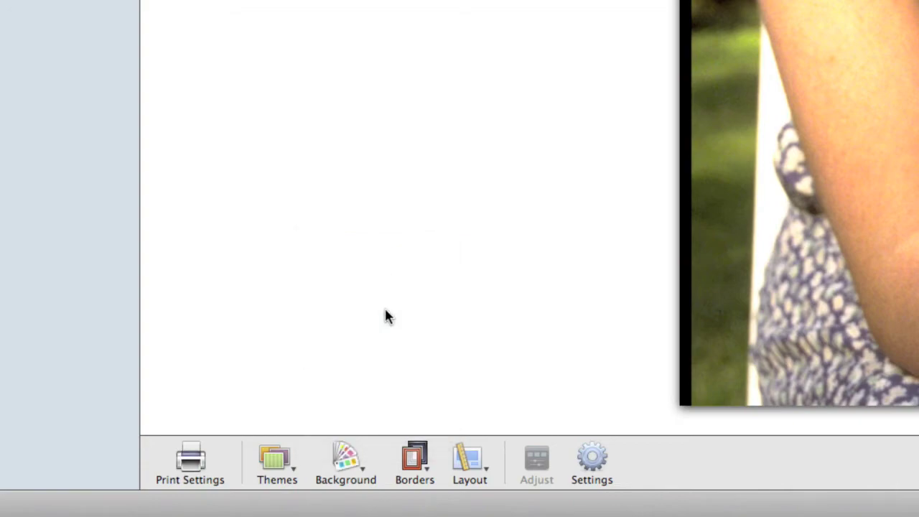
click(415, 465)
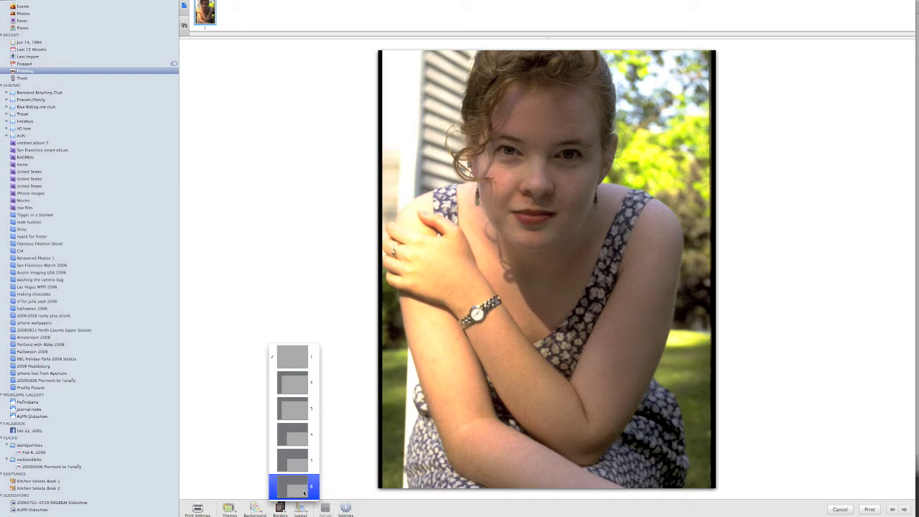
Step: Apply border style 3 as a grey mat and switch to layout 2 with a caption box
click(291, 409)
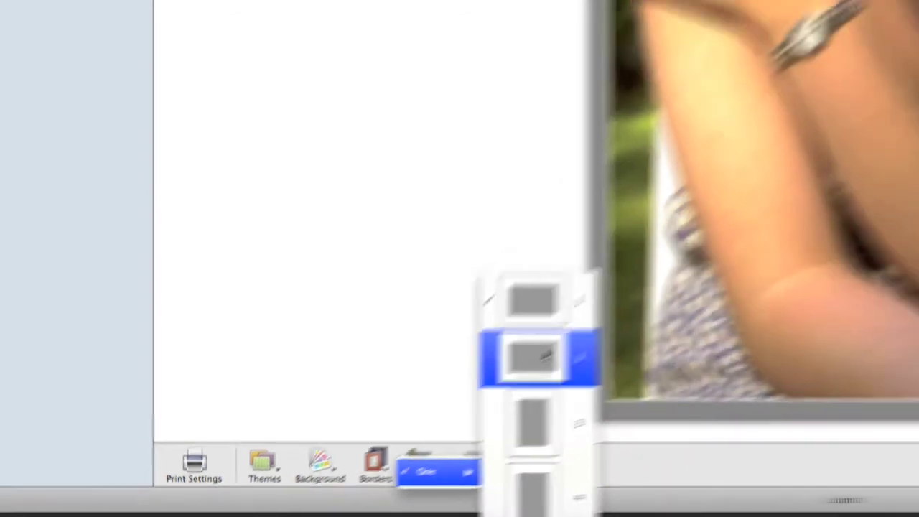
click(532, 357)
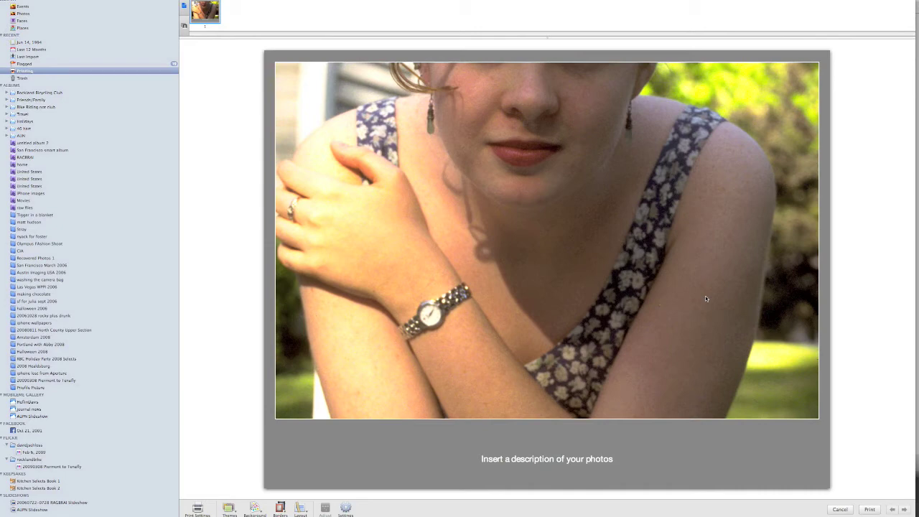
Step: Enlarge the portrait in its frame and drag it down until her face is centred
click(559, 147)
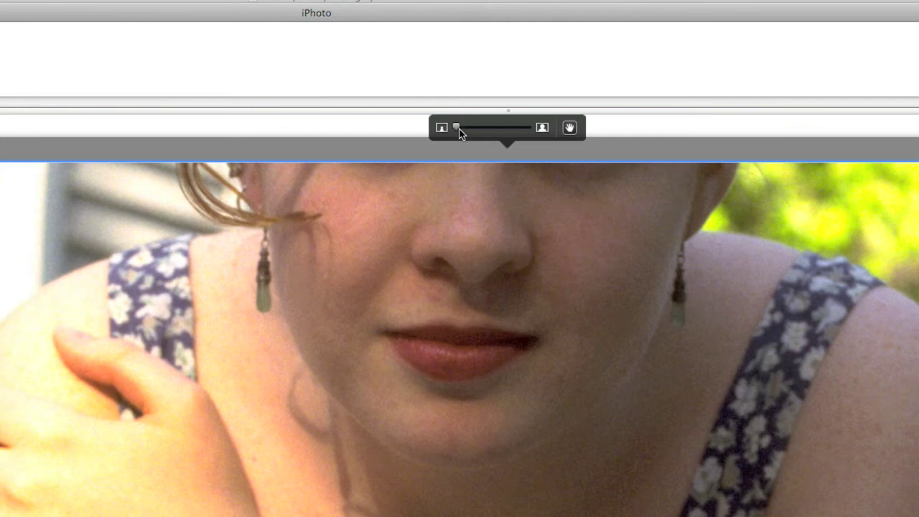
drag(460, 130, 488, 130)
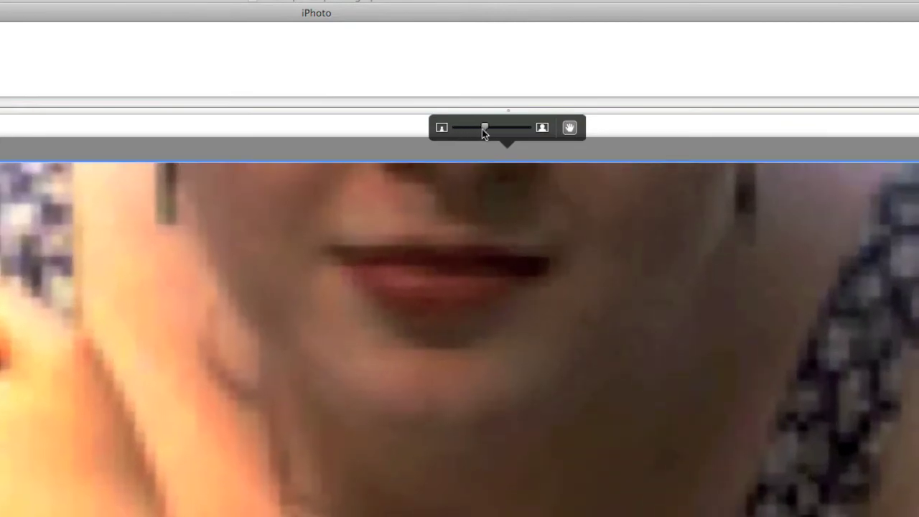
drag(483, 130, 452, 129)
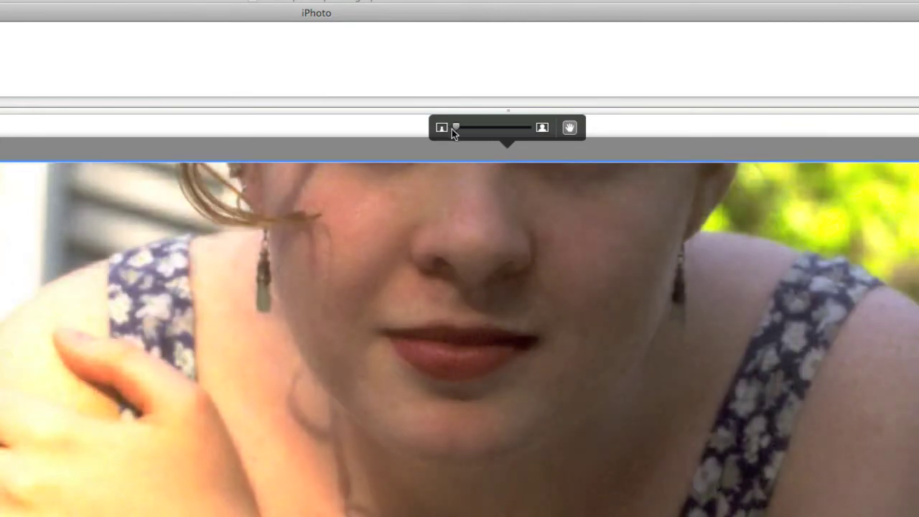
click(570, 130)
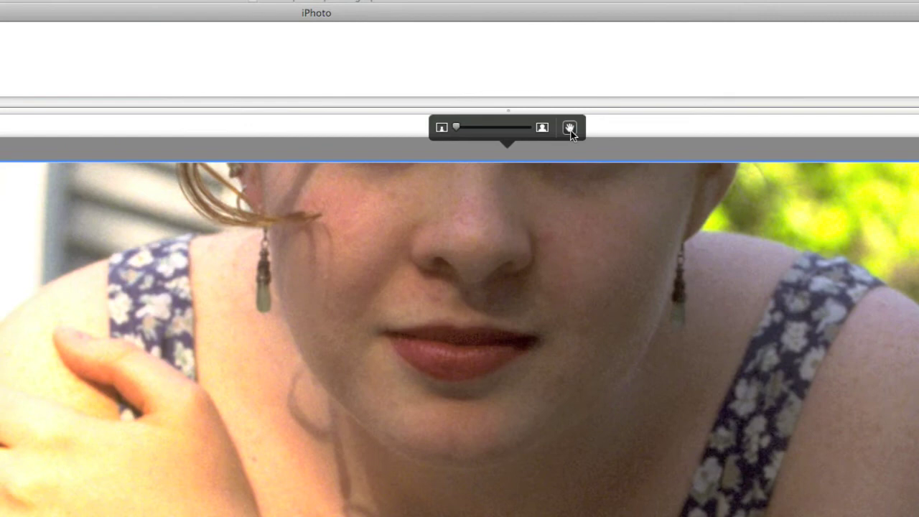
click(570, 129)
drag(591, 206, 605, 338)
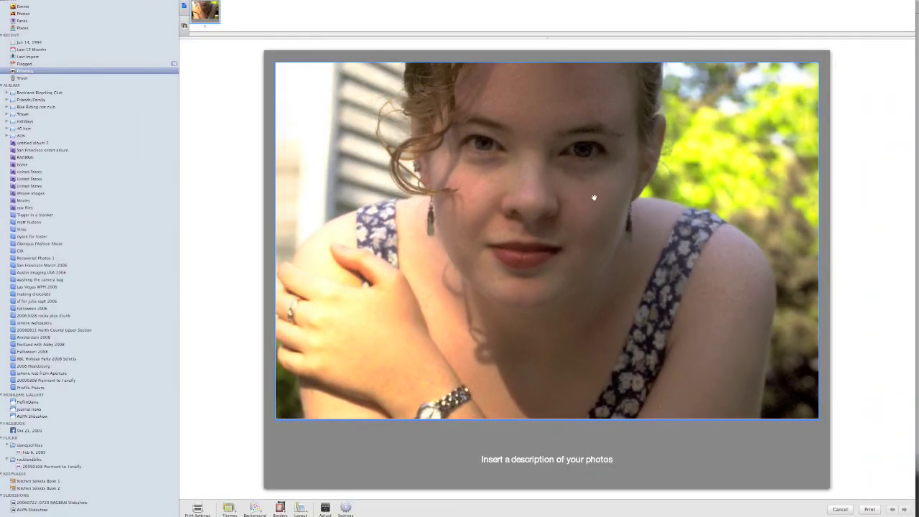
drag(594, 212, 591, 267)
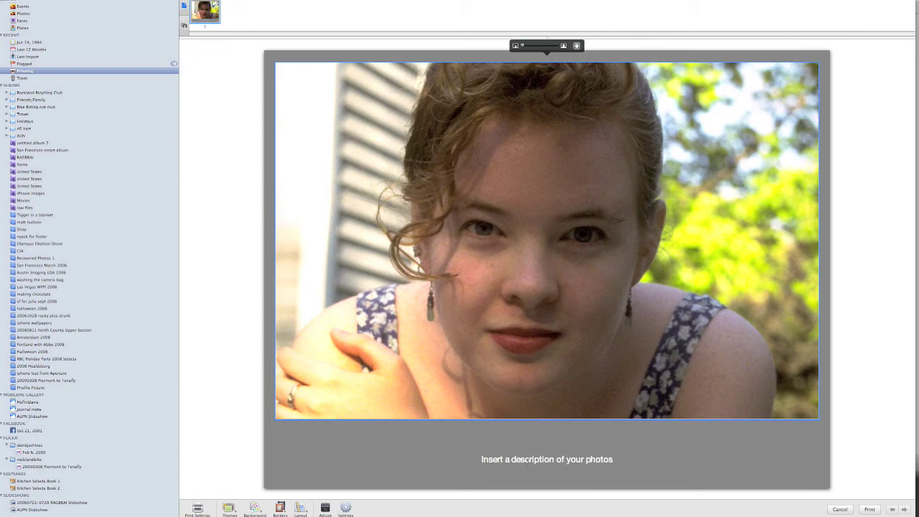
Step: Enter the caption 'Summertime at home.' beneath the photo and bring up the Print dialog
click(530, 461)
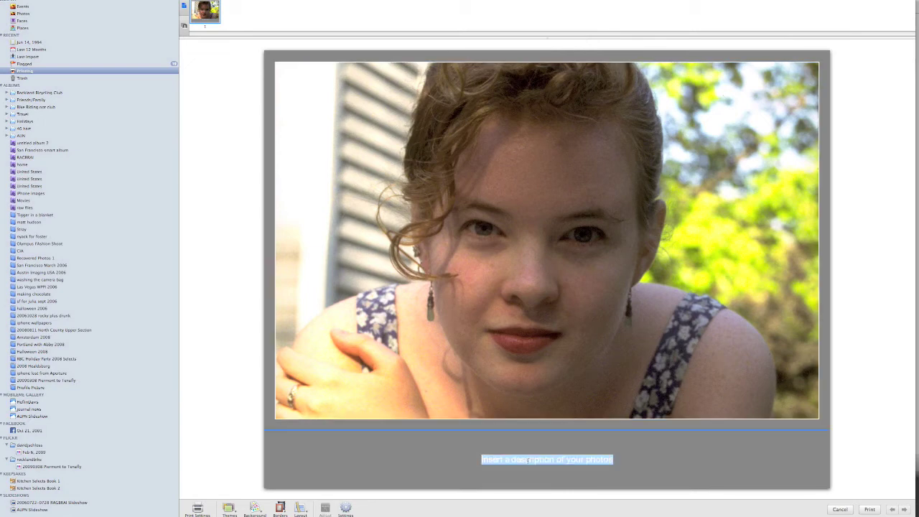
text(Summertime)
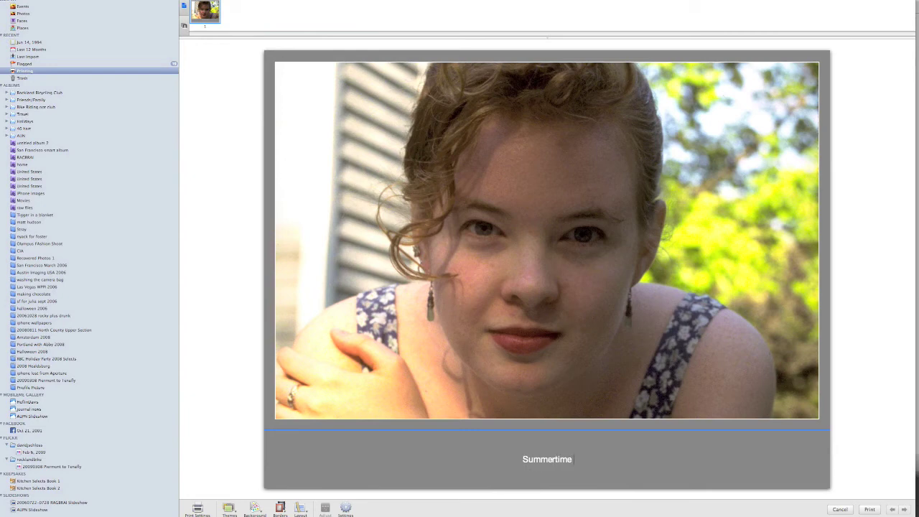
text( at home.)
click(868, 510)
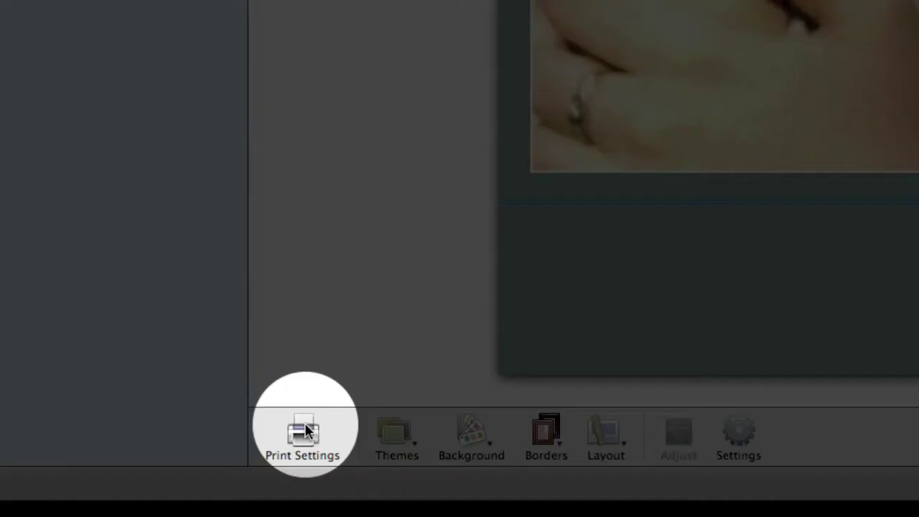
Step: Try the Simple Mat and Standard themes, dismiss the chooser, and print the captioned project
click(198, 507)
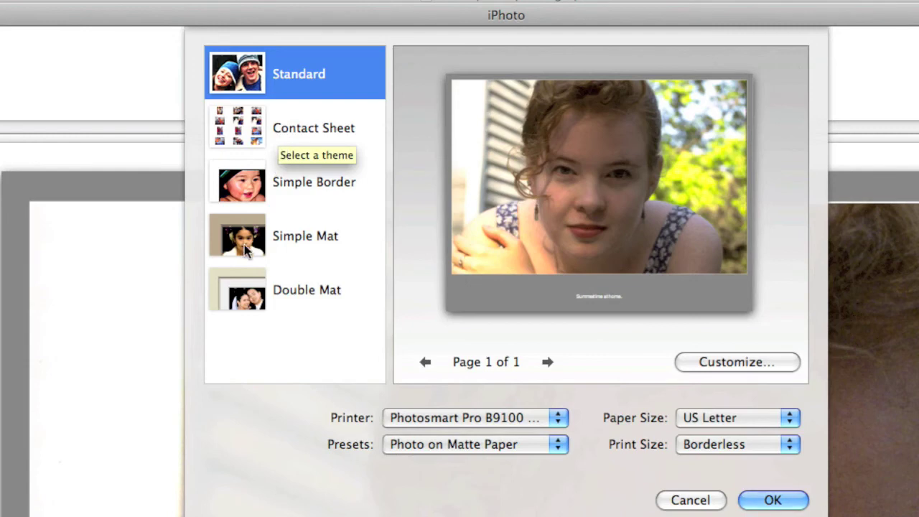
click(290, 239)
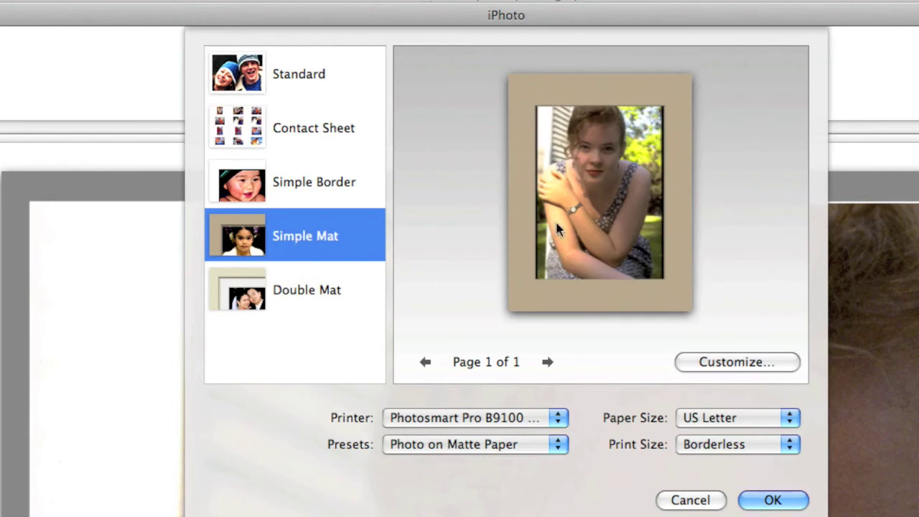
click(271, 79)
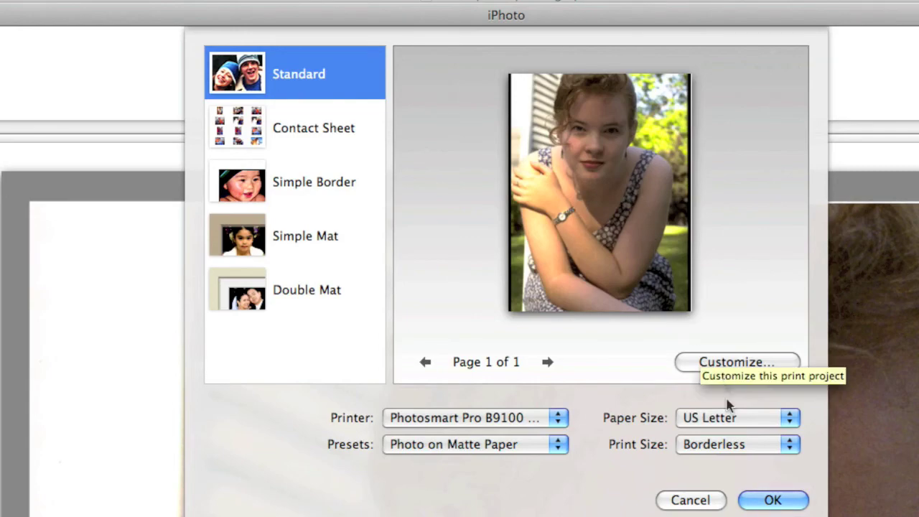
click(691, 501)
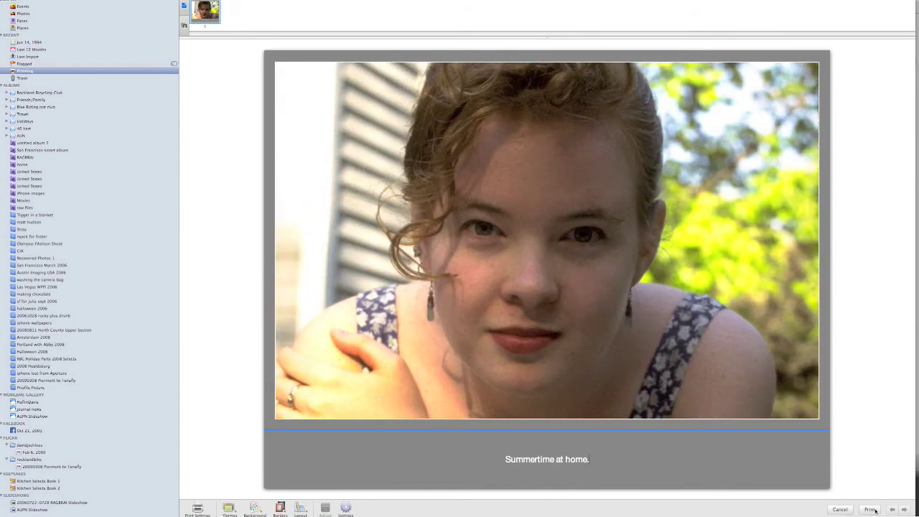
click(871, 509)
Step: Select six baby and street photos from the Oct 27, 2001 event and bring up print options
click(840, 509)
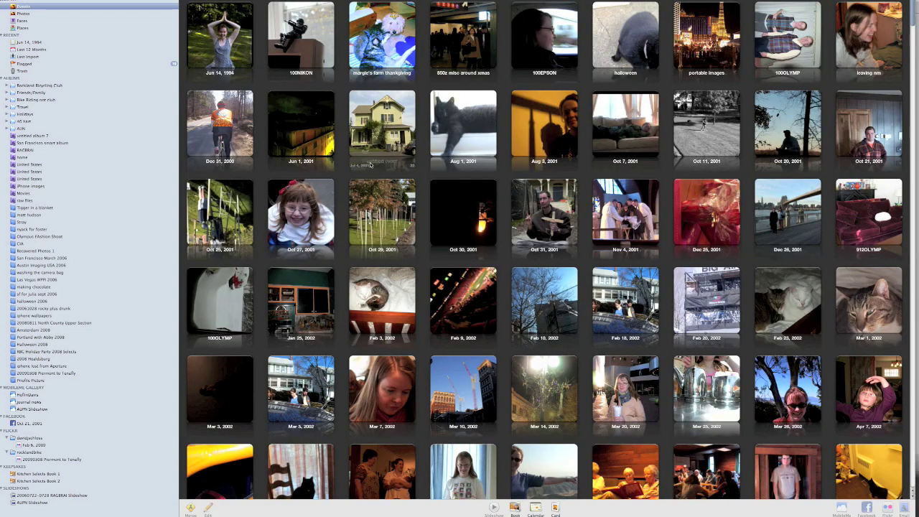
double_click(301, 216)
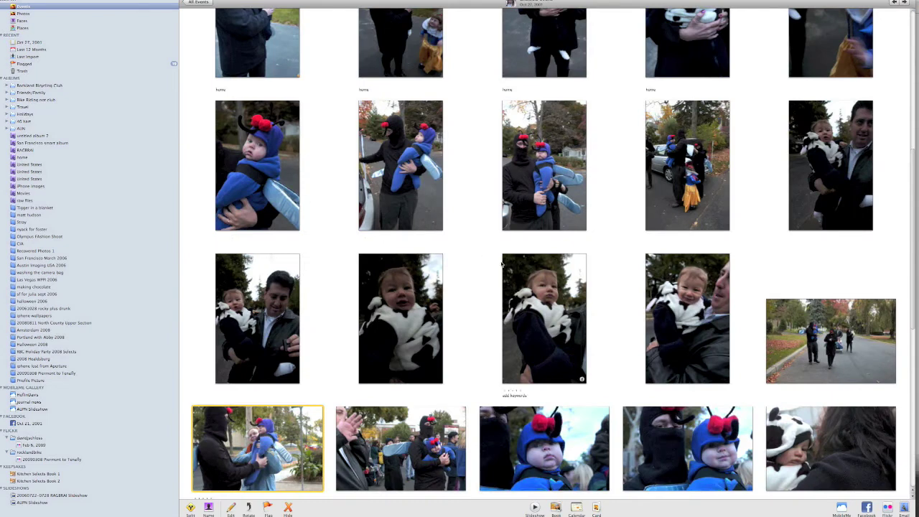
click(532, 180)
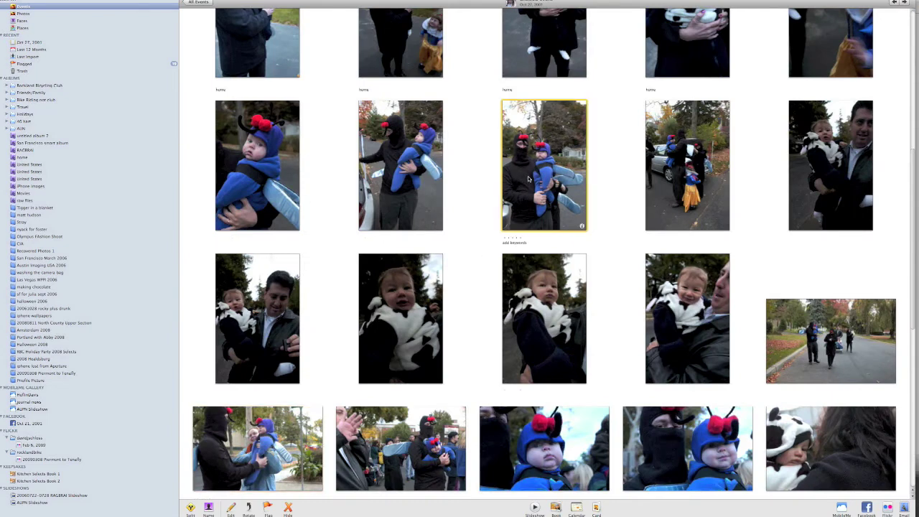
super+click(569, 428)
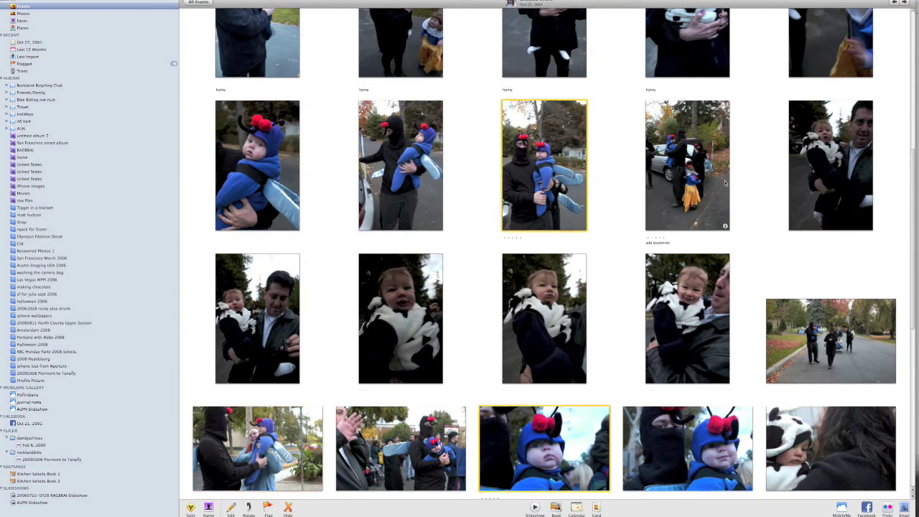
super+click(826, 180)
super+click(289, 364)
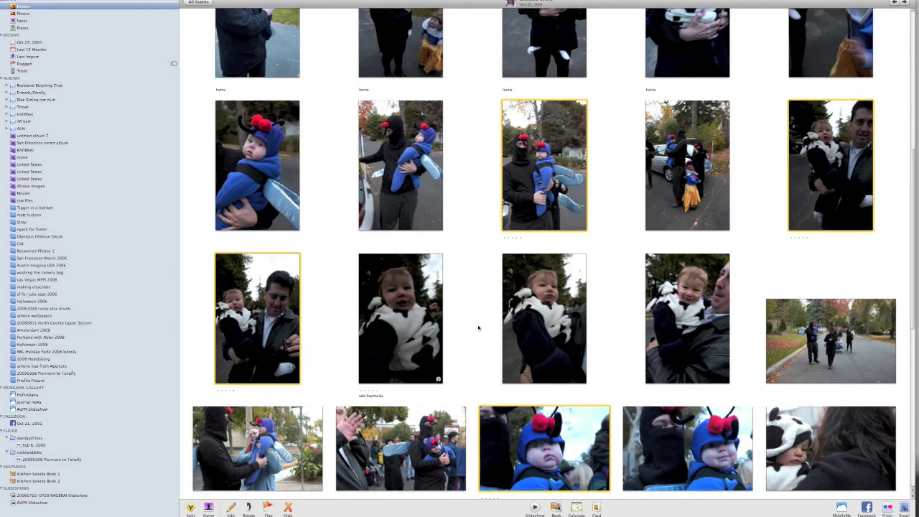
super+click(826, 338)
scroll(696, 285, down, 1)
scroll(697, 285, down, 10)
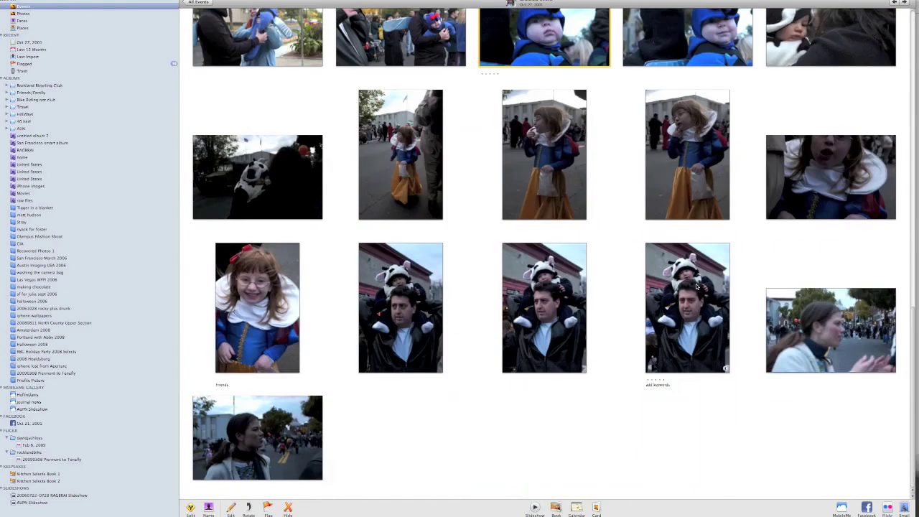
super+click(698, 298)
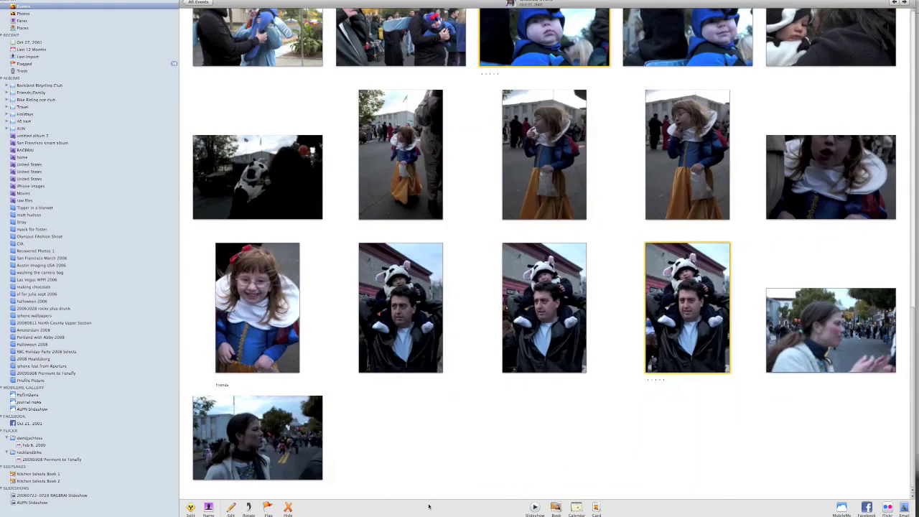
key(super+p)
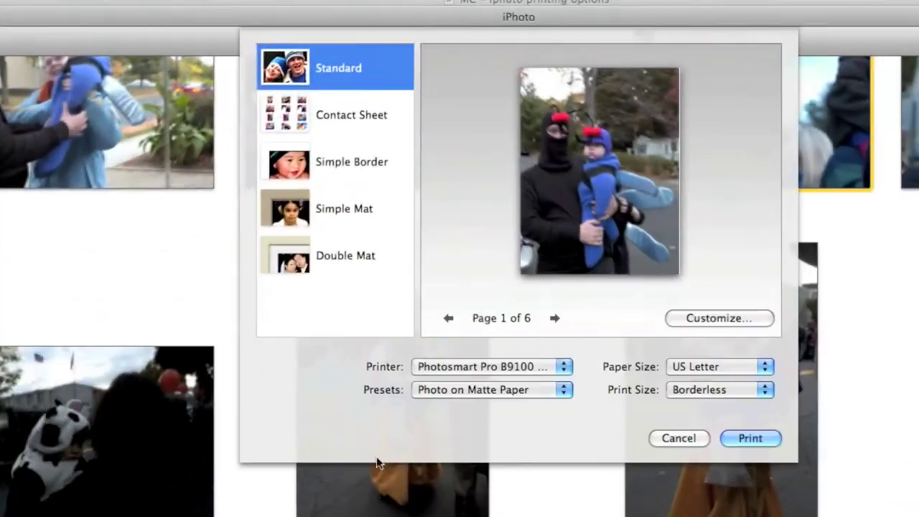
Step: Lay out the six photos as a Contact Sheet with a grey background and layout One > 1
click(311, 109)
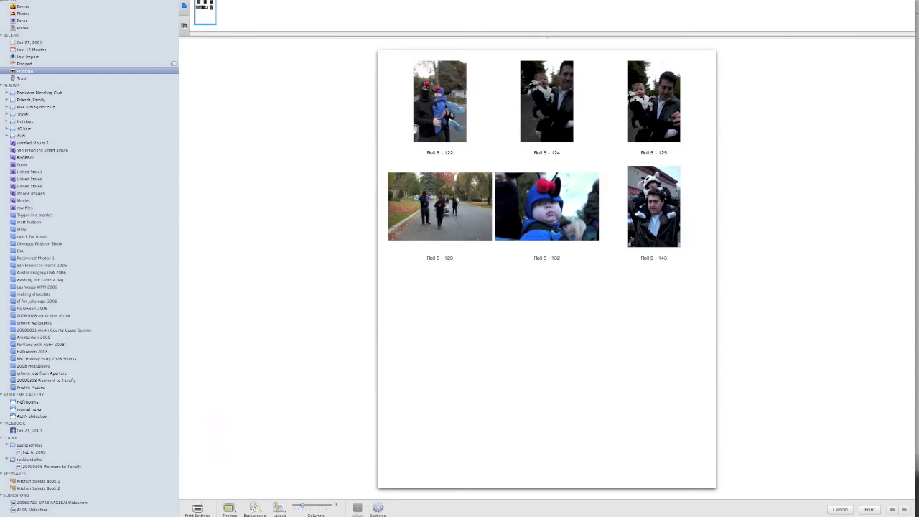
click(255, 508)
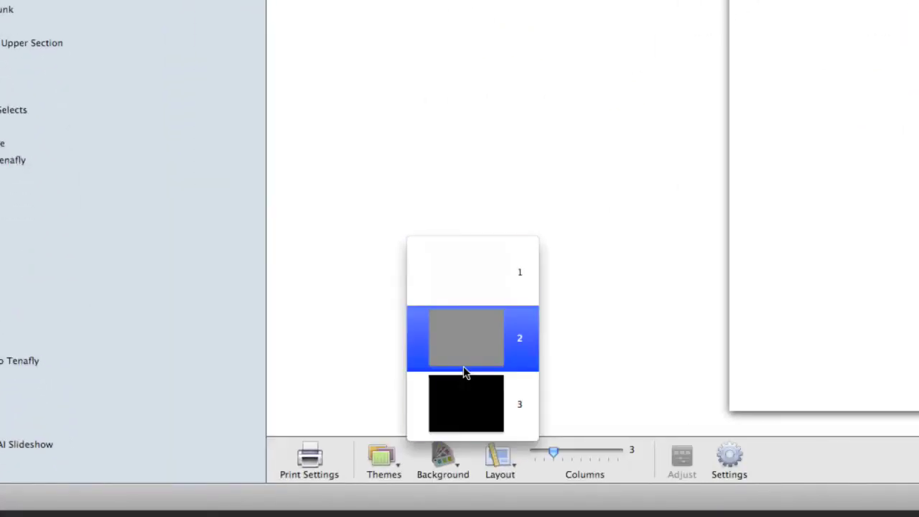
click(463, 367)
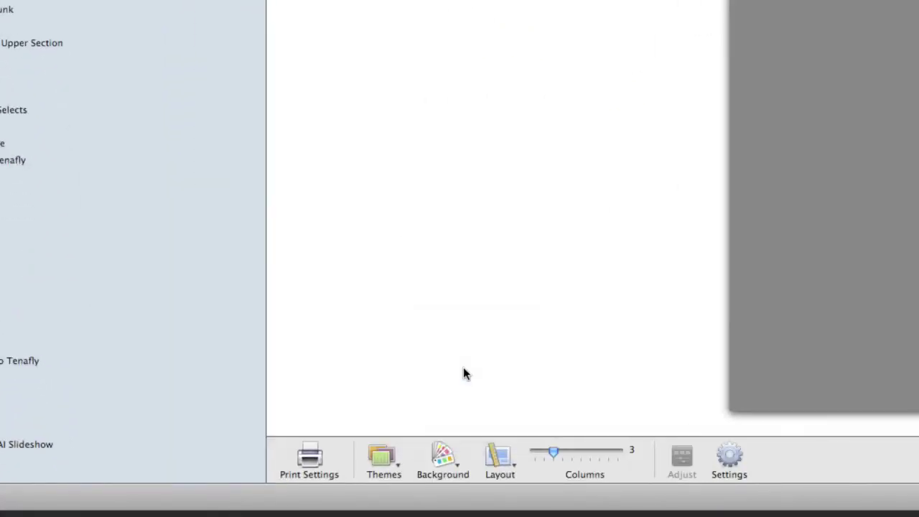
click(501, 465)
mouse_move(501, 468)
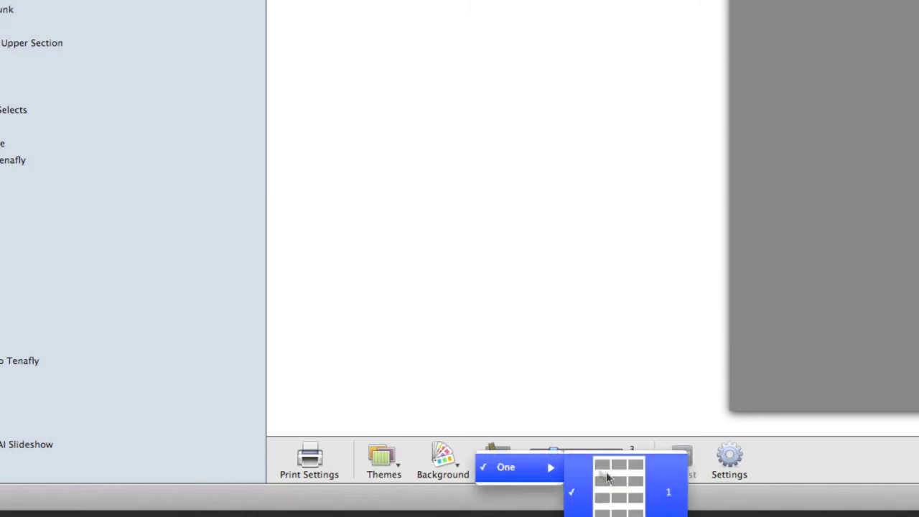
click(645, 494)
click(731, 458)
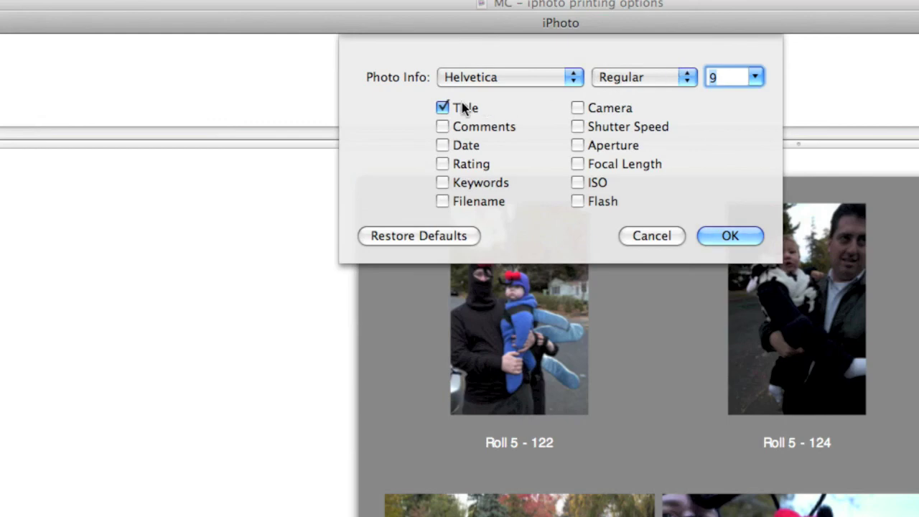
Step: Add camera, shutter speed, aperture, focal length and ISO to the captions, then open Print
click(592, 110)
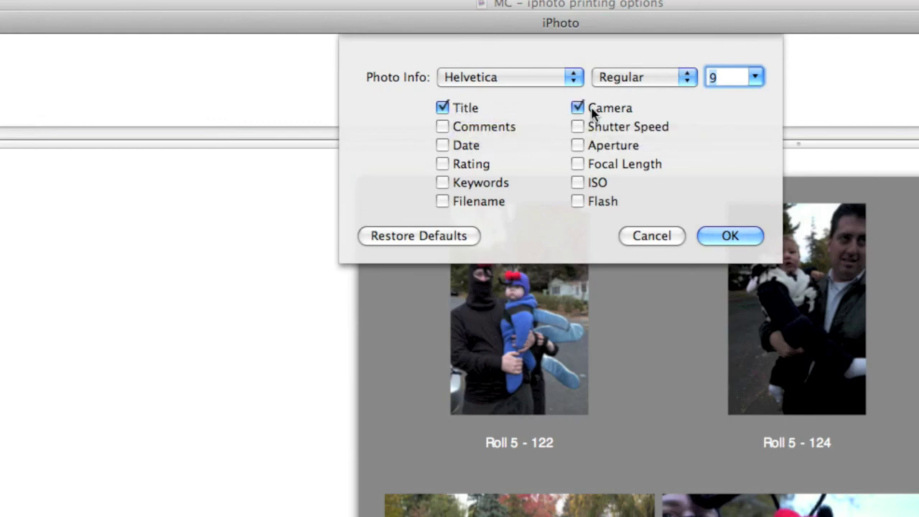
click(579, 127)
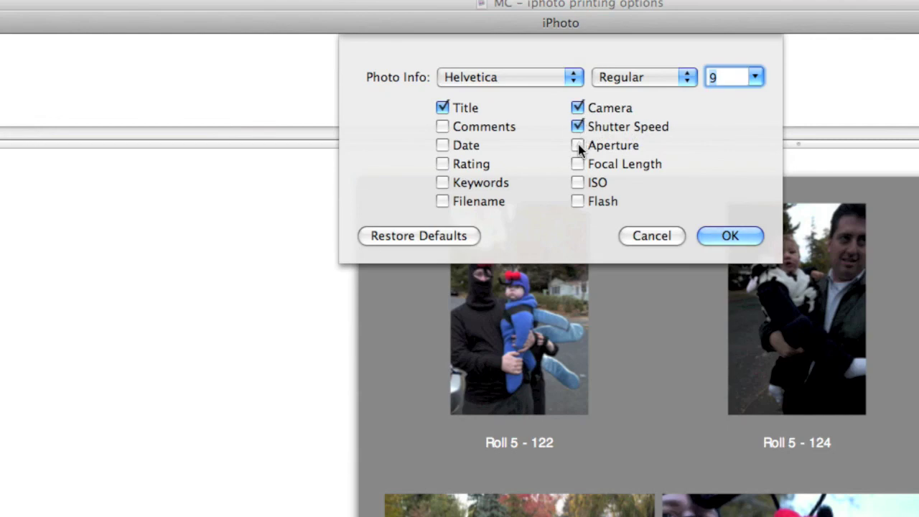
click(579, 145)
click(578, 165)
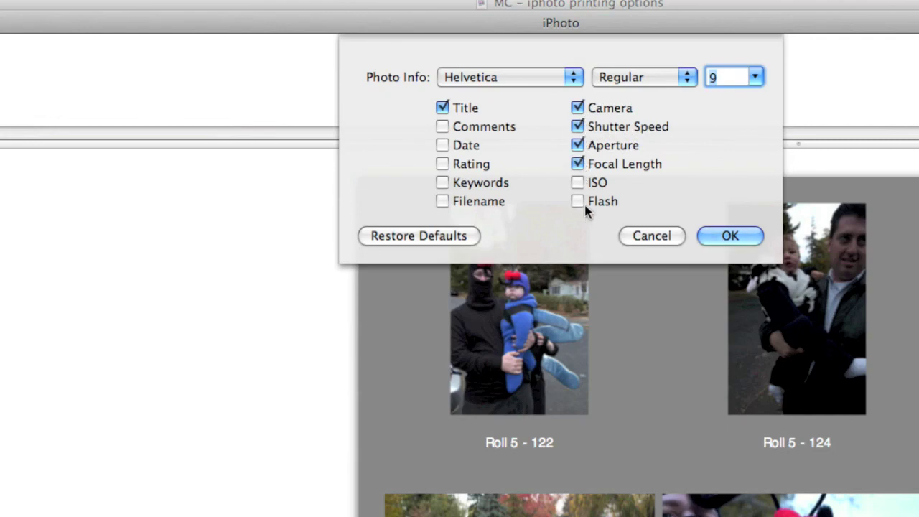
click(578, 184)
click(719, 238)
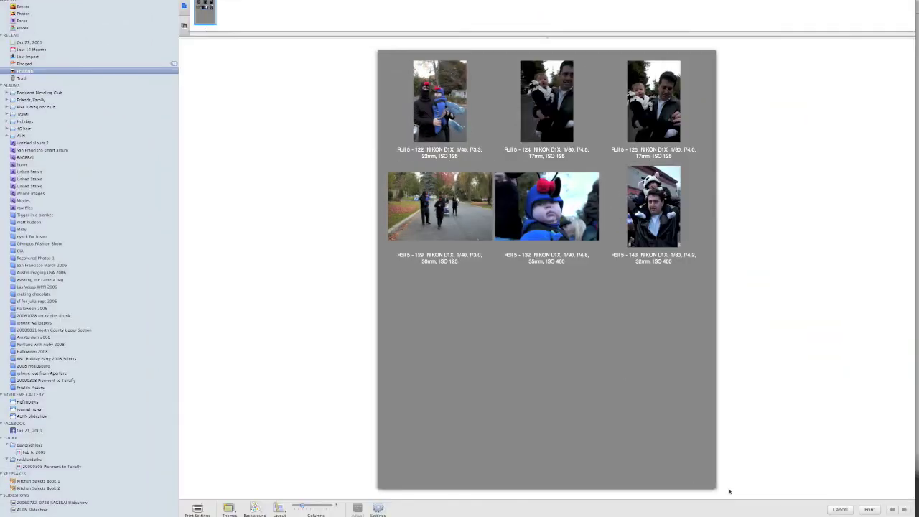
click(866, 513)
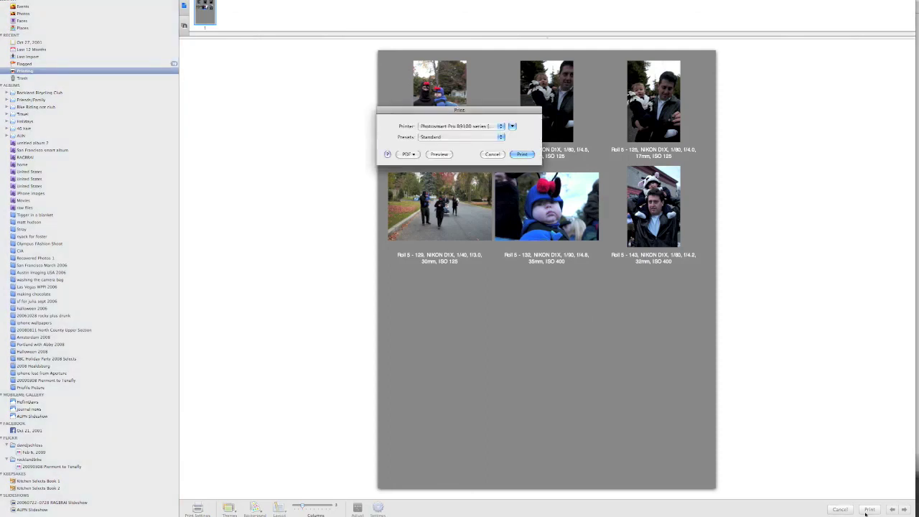